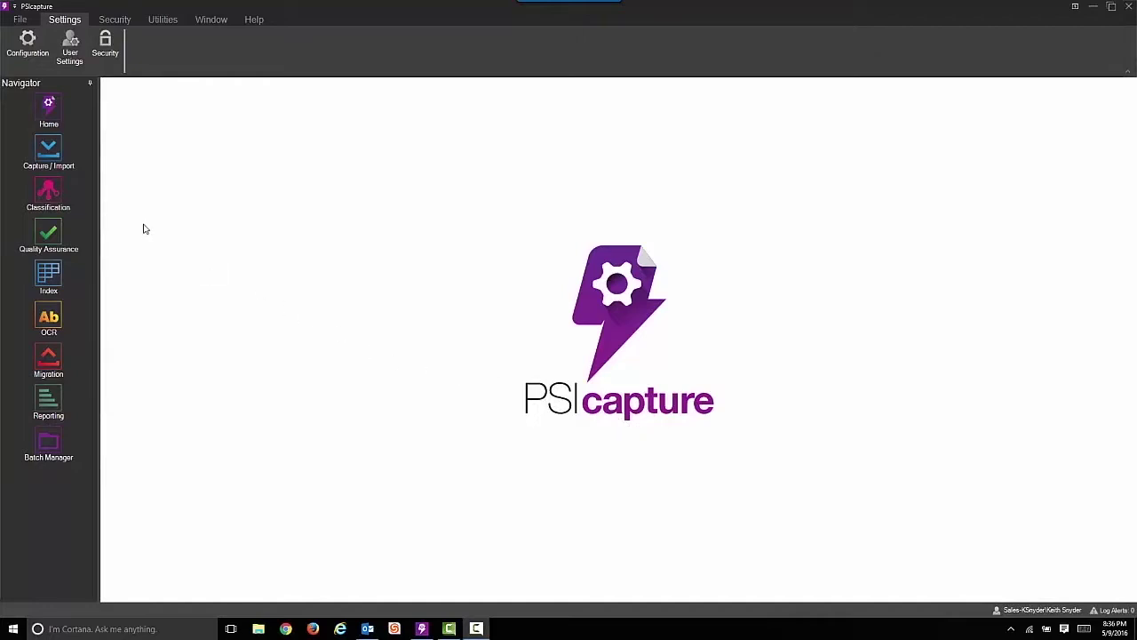
# Launch Capture / Import from the Navigator to list the available capture profiles
pyautogui.click(53, 151)
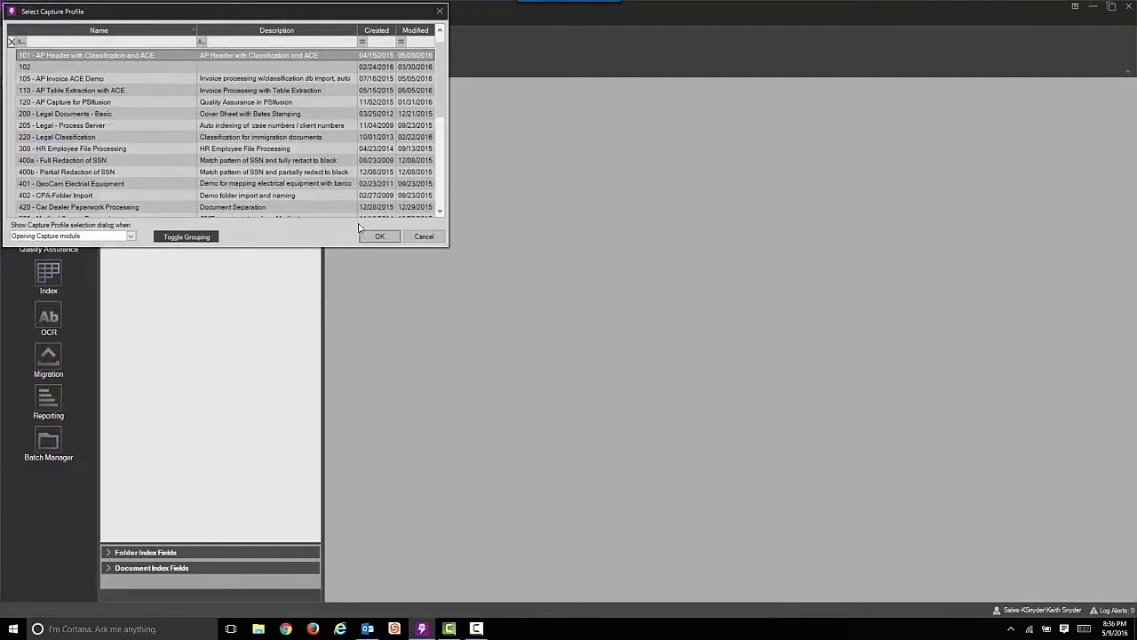
# Capture the invoice file from the 101 - AP Classification folder into a new batch under profile 101
pyautogui.click(376, 237)
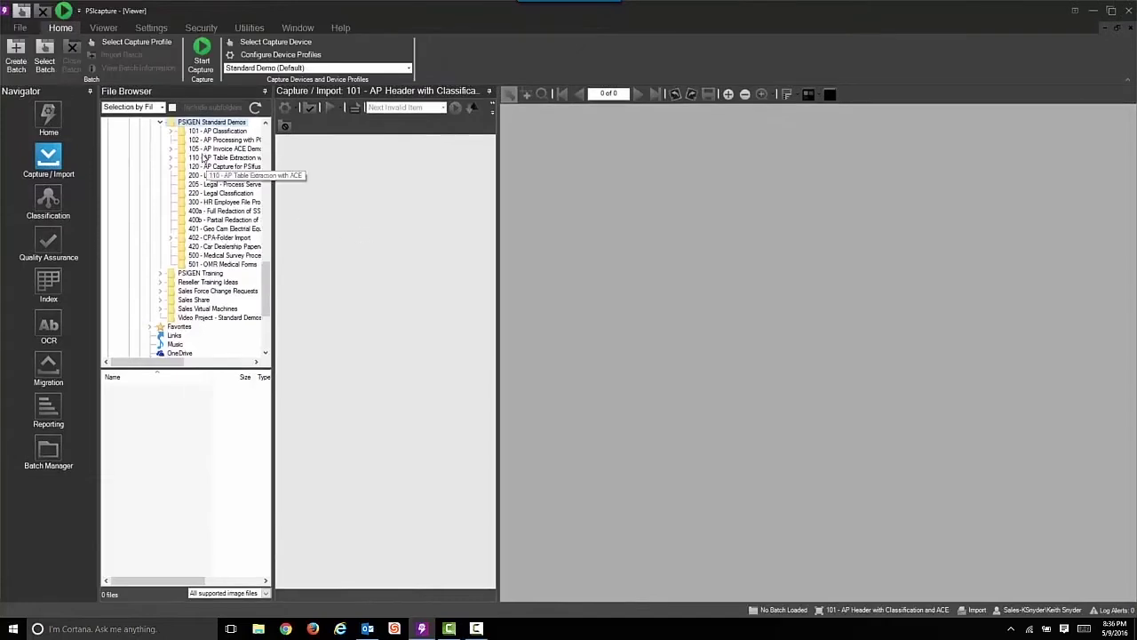
pyautogui.click(213, 132)
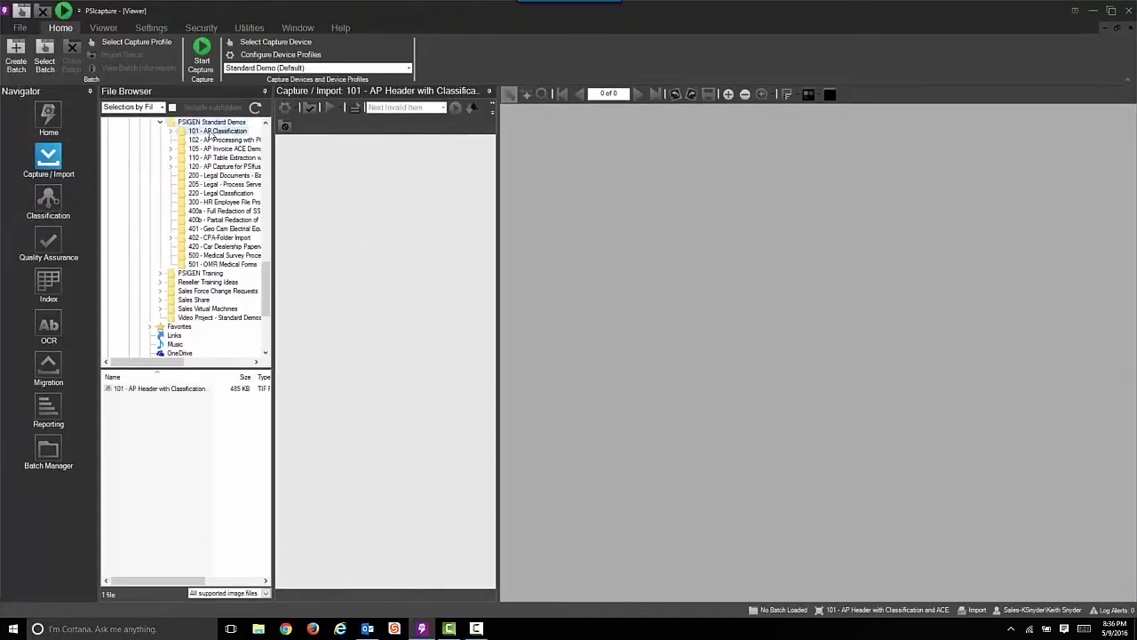
pyautogui.click(145, 392)
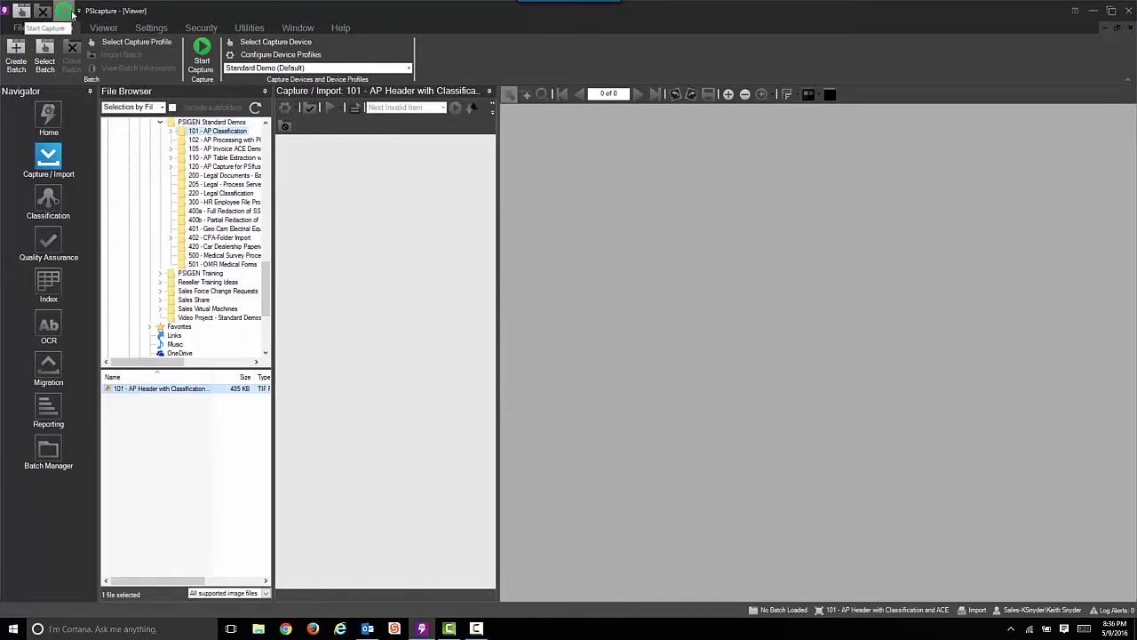
pyautogui.click(206, 69)
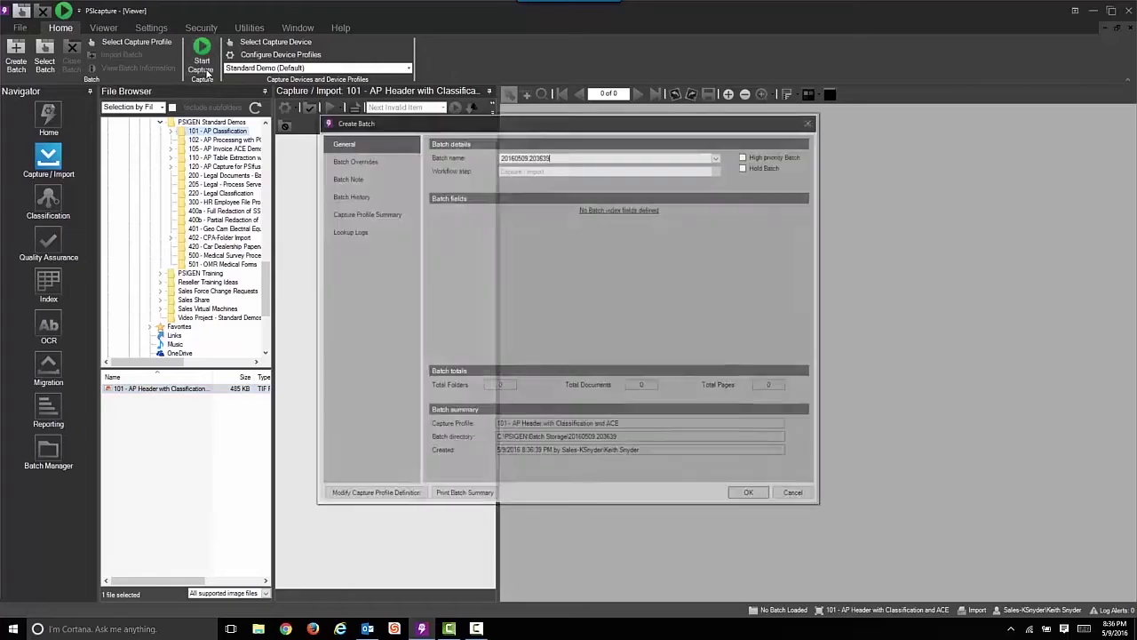
pyautogui.press('Return')
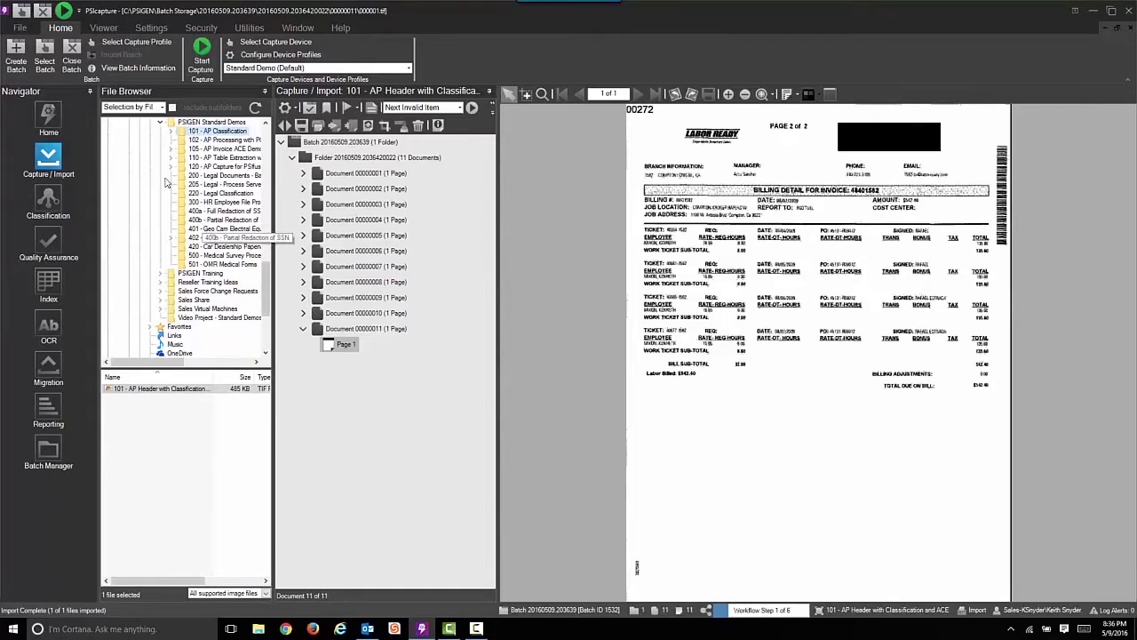
# Close the batch and continue it to the Classification workflow step
pyautogui.click(76, 60)
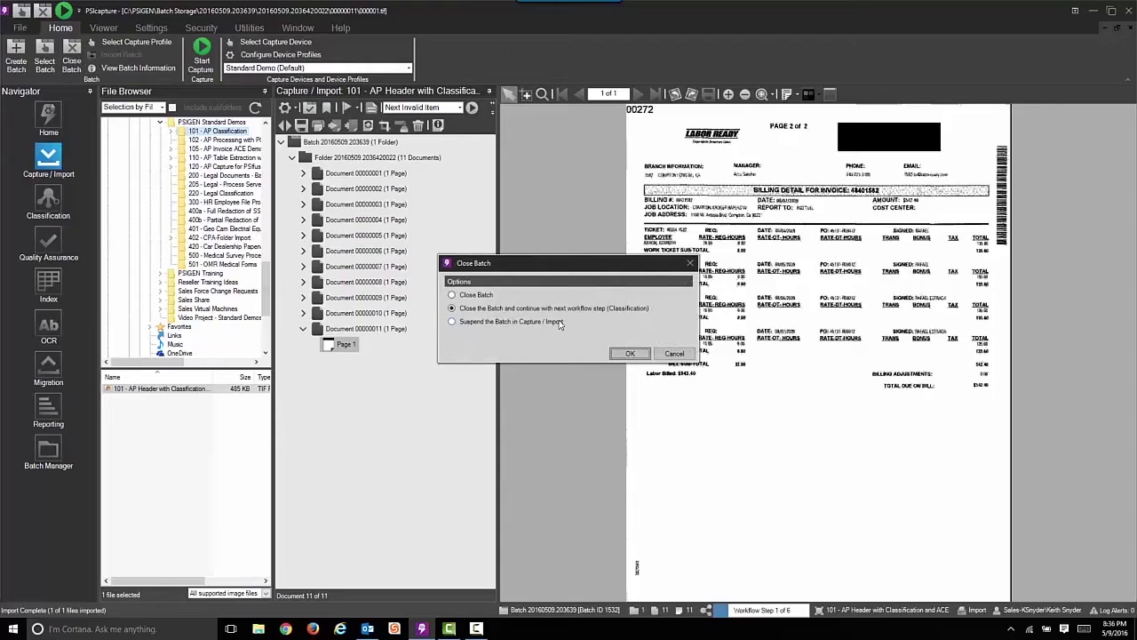
pyautogui.click(629, 354)
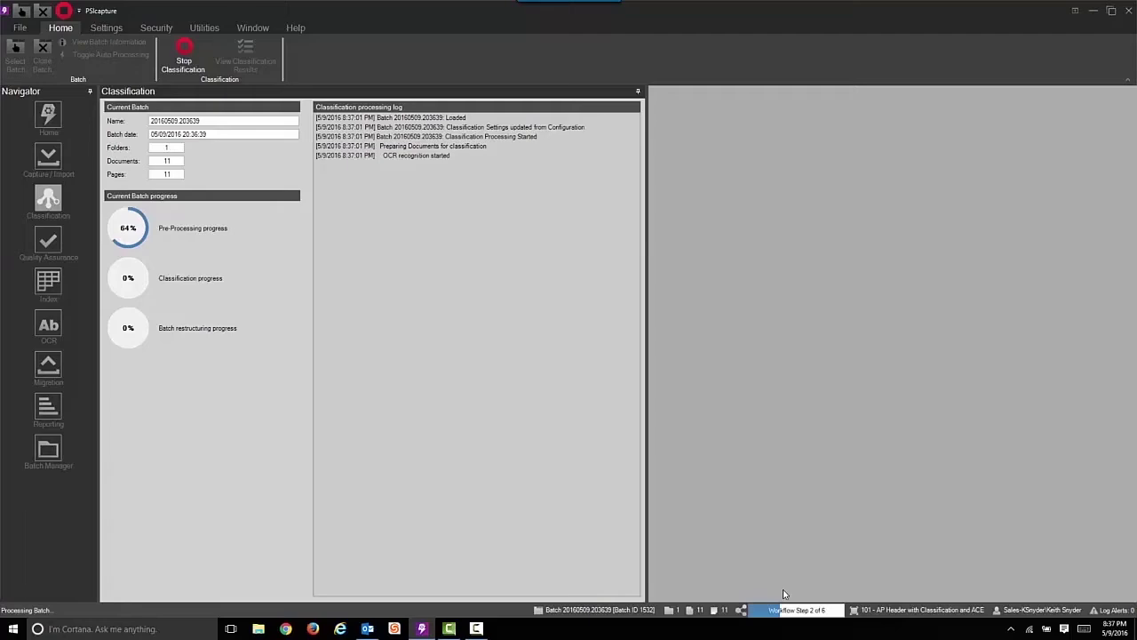
pyautogui.click(804, 609)
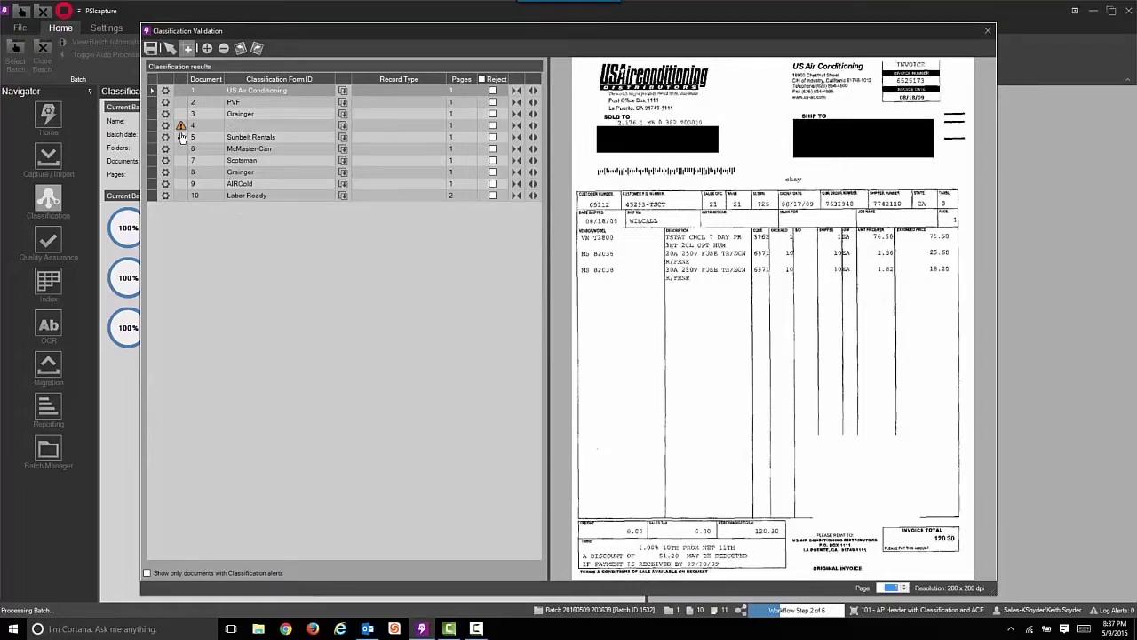
# Preview unclassified document 4, check its form list, and start a new classification form for it
pyautogui.click(151, 127)
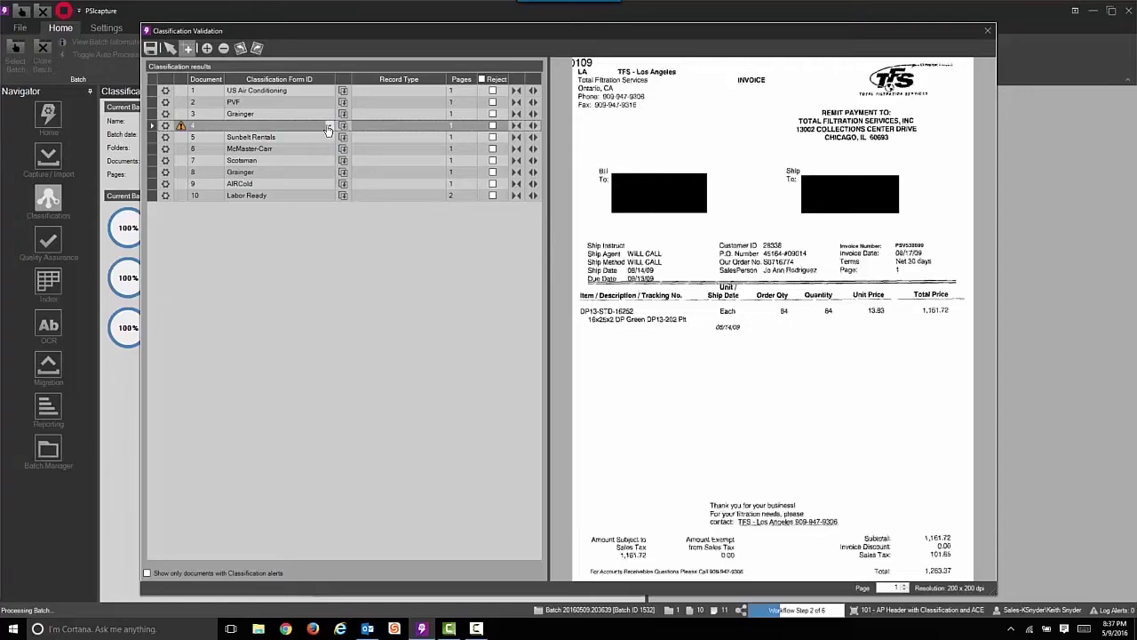
pyautogui.click(328, 129)
pyautogui.scroll(-1, 330, 169)
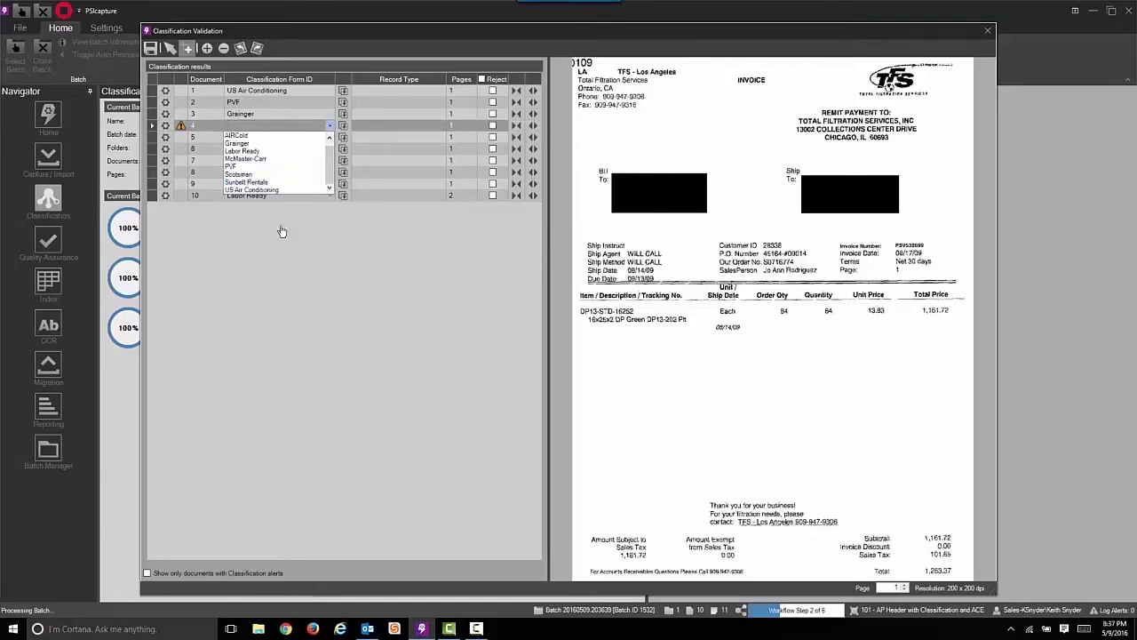
pyautogui.click(268, 258)
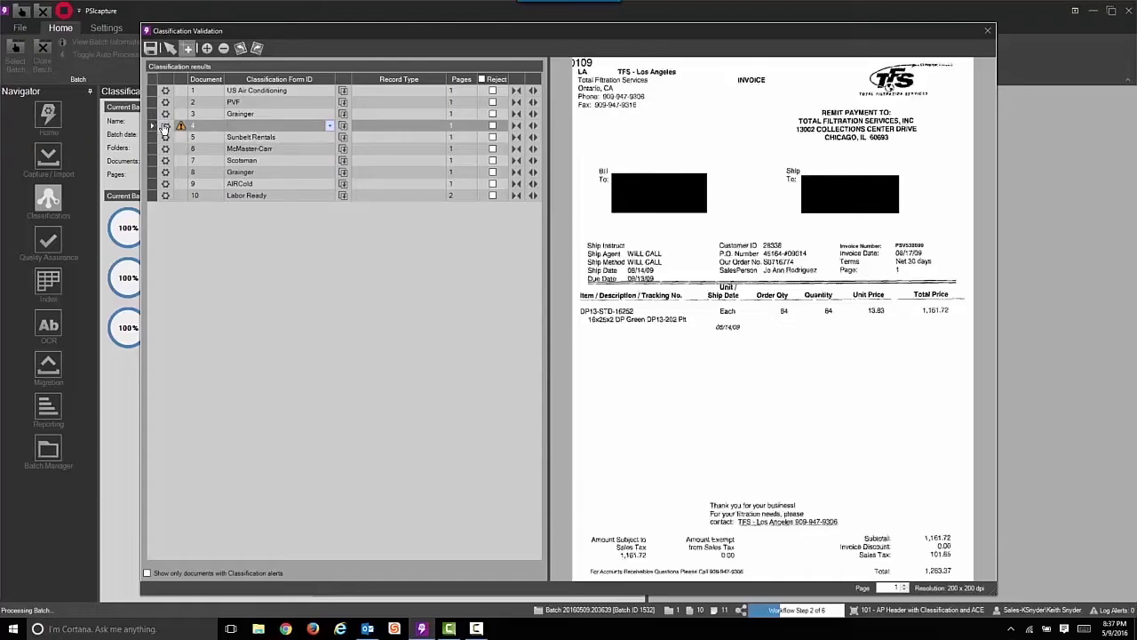
pyautogui.click(165, 125)
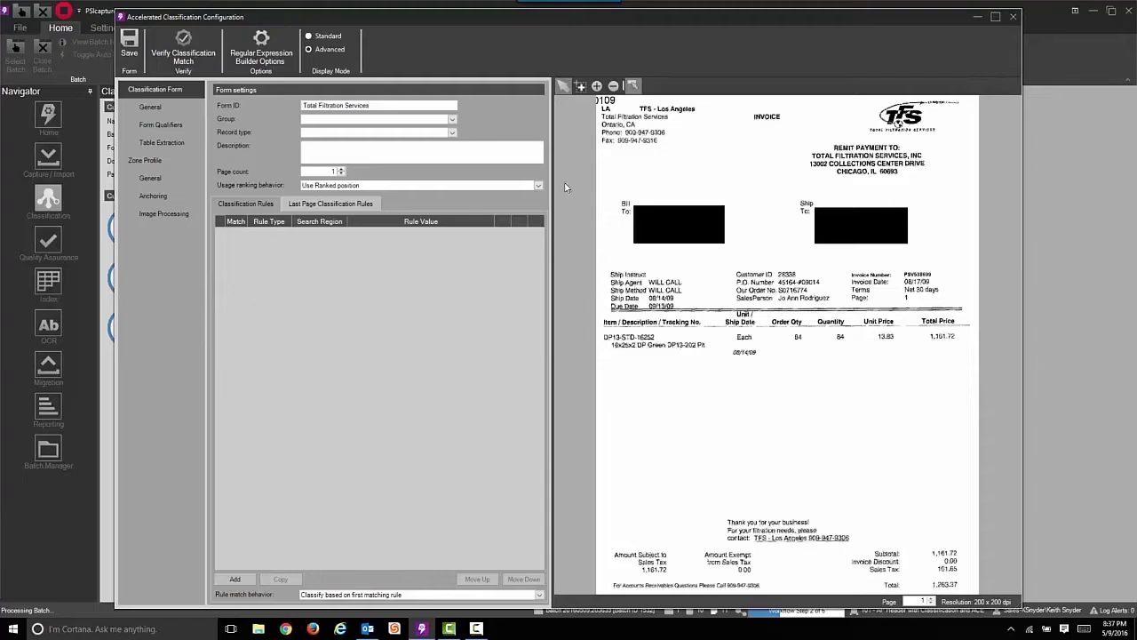
# Add first-page rules on fax and remit-to text, and last-page rules on Sales Tax and Amount Subject to
pyautogui.click(637, 146)
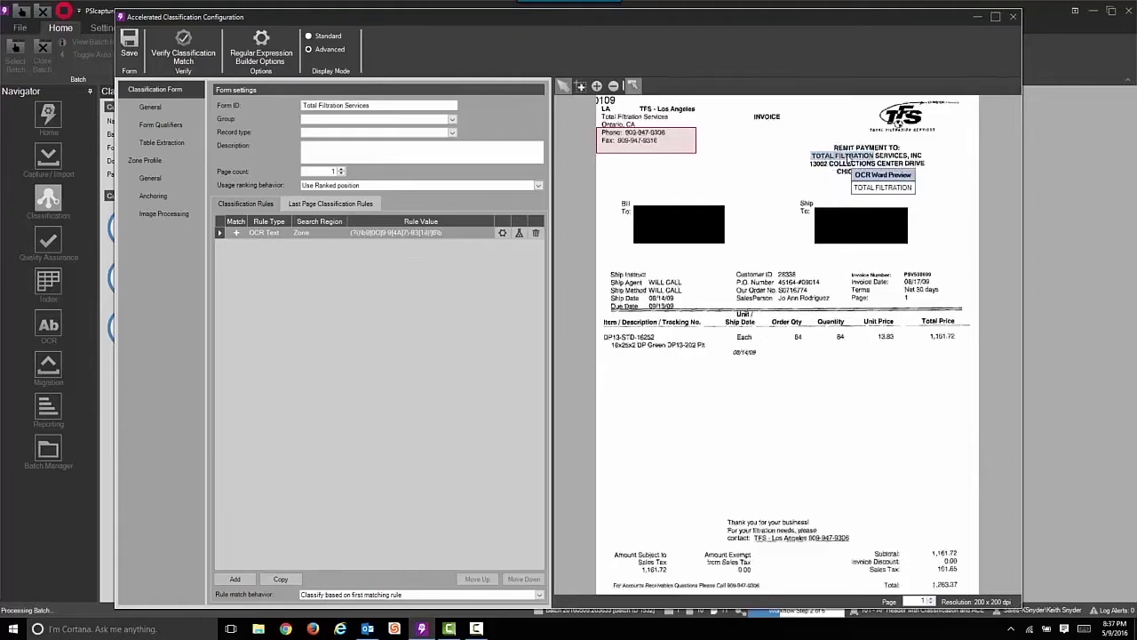
pyautogui.moveTo(849, 158); pyautogui.dragTo(917, 158)
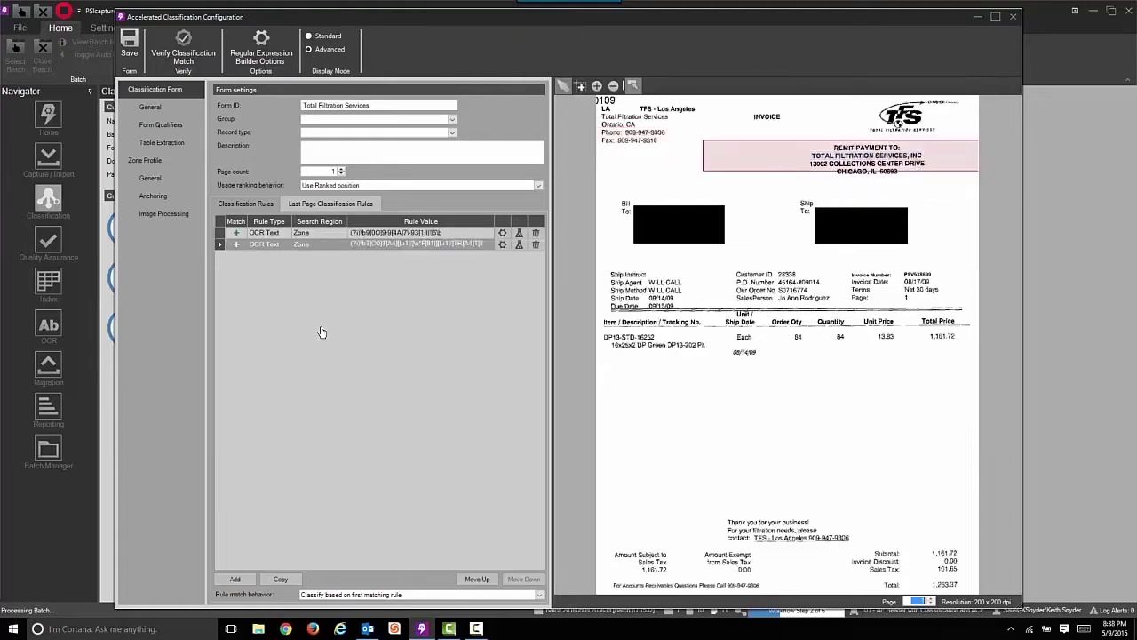
pyautogui.click(337, 210)
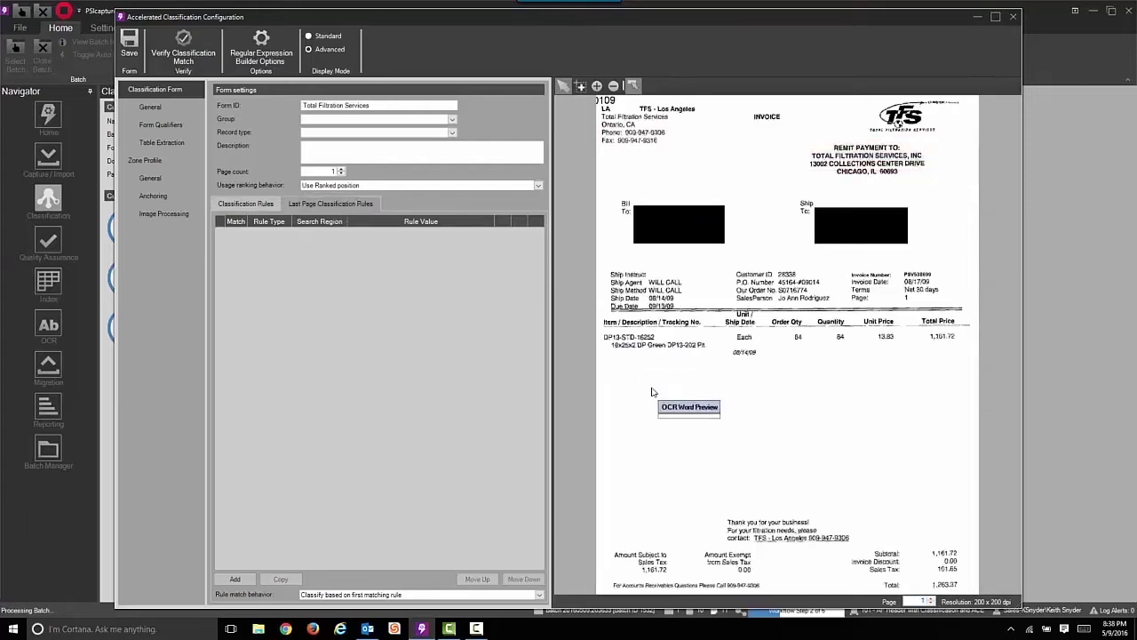
pyautogui.click(894, 573)
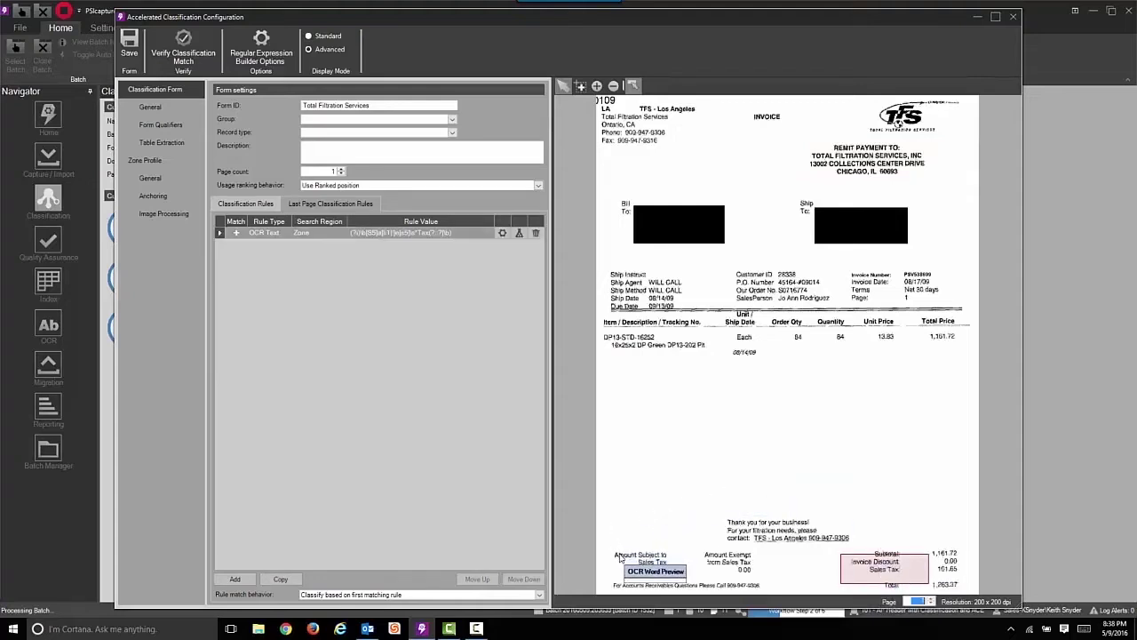
pyautogui.moveTo(625, 558); pyautogui.dragTo(664, 557)
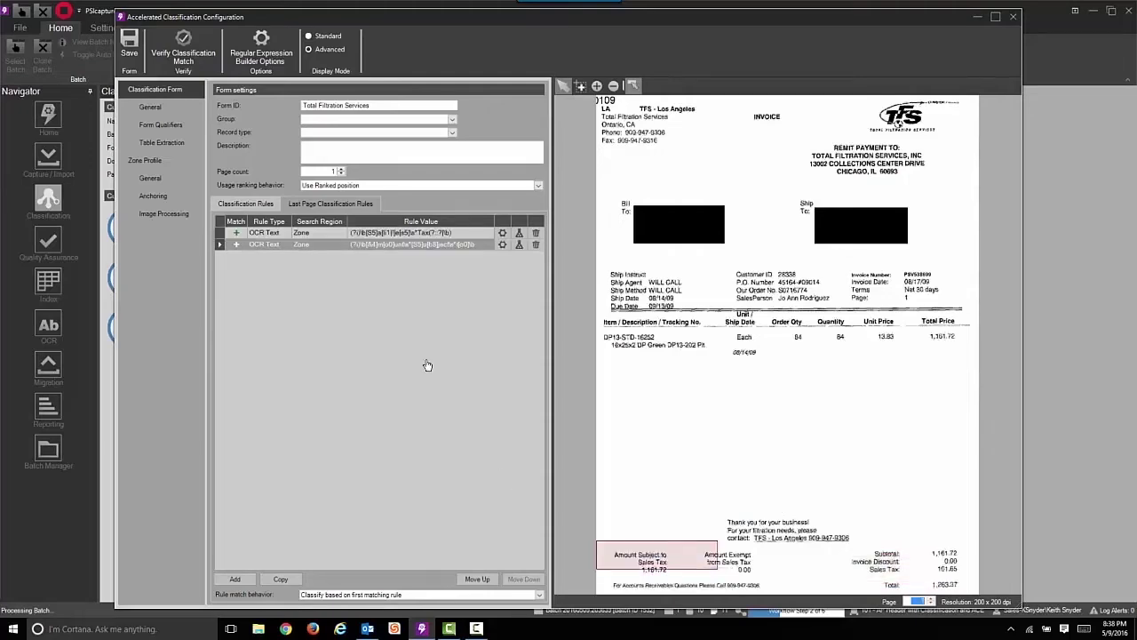
# Inspect the Invoice Total smart zone's placement in the Total Filtration Services zone profile
pyautogui.click(153, 178)
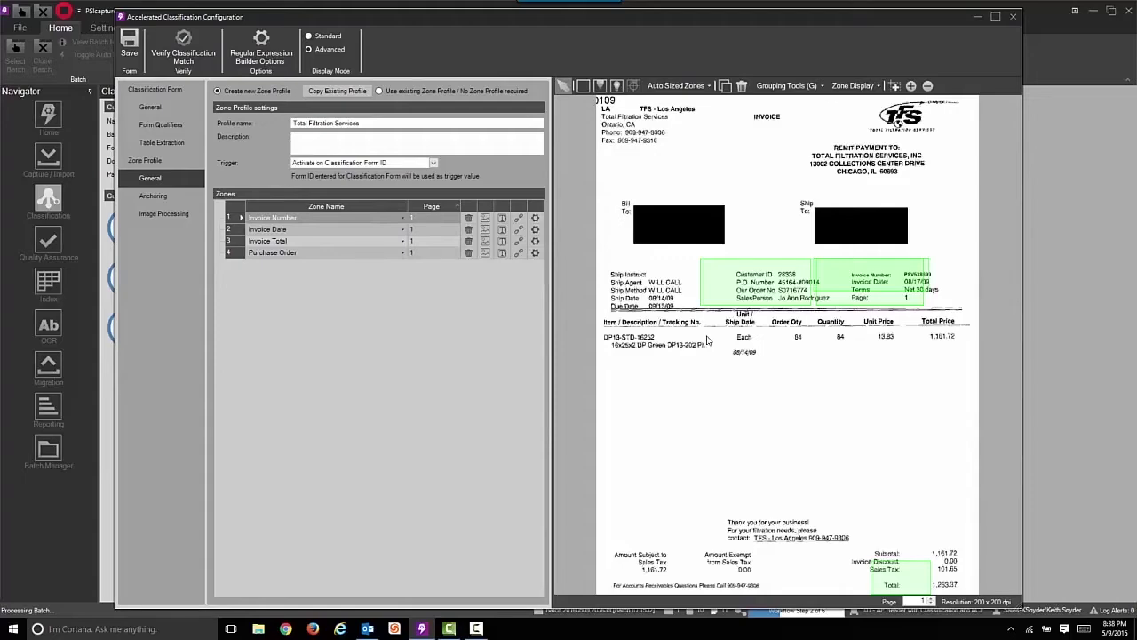
pyautogui.click(889, 575)
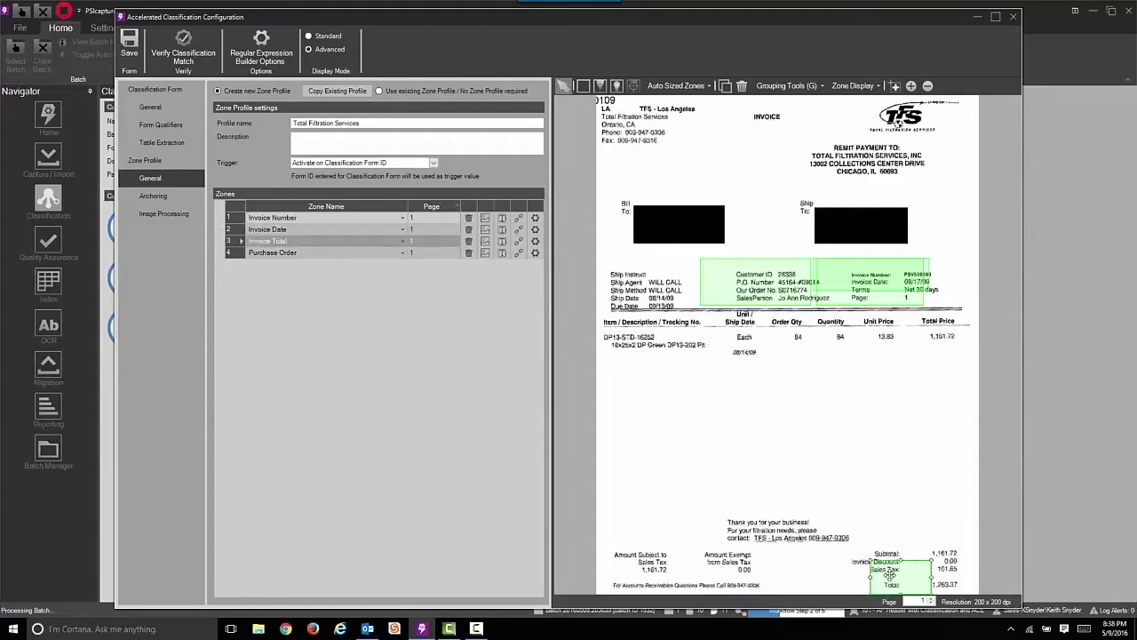
pyautogui.doubleClick(889, 576)
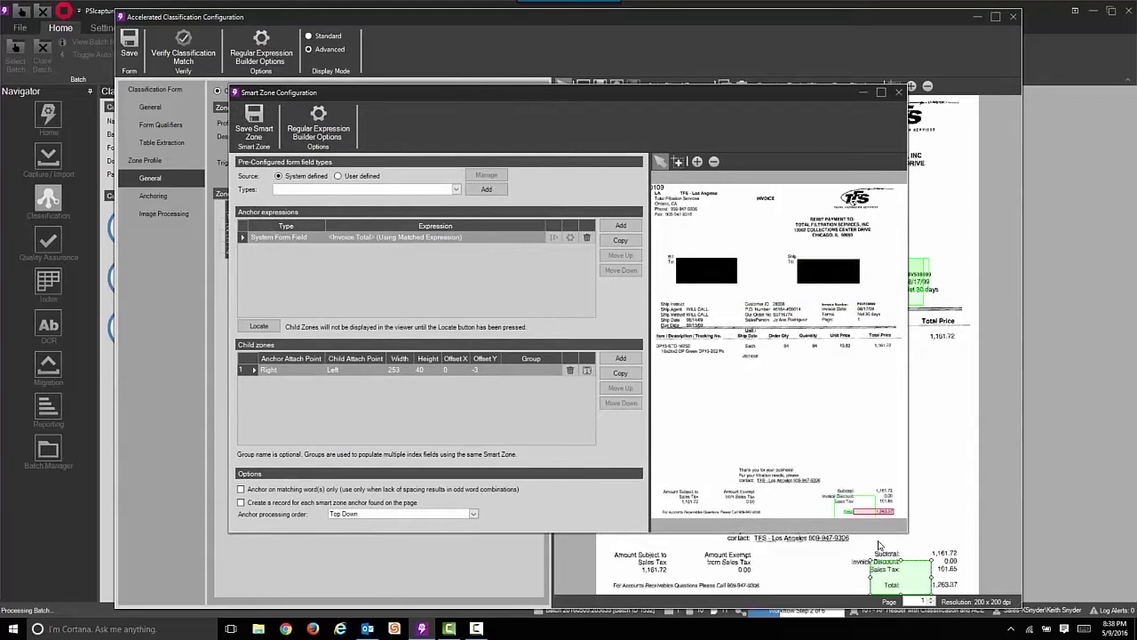
pyautogui.scroll(2, 857, 496)
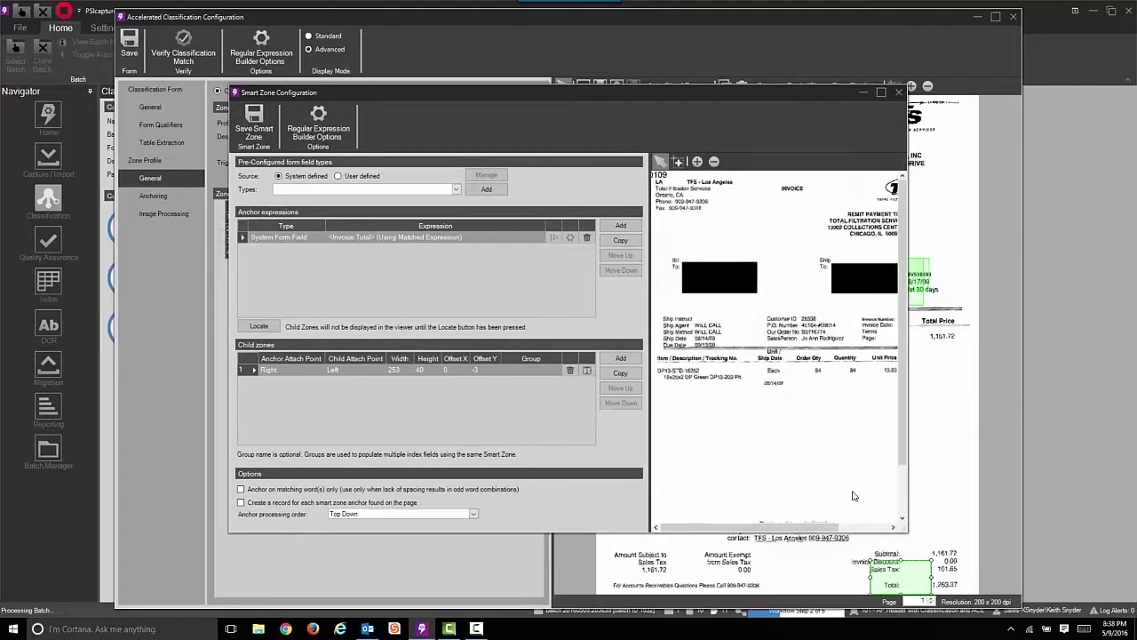
pyautogui.scroll(-1, 897, 435)
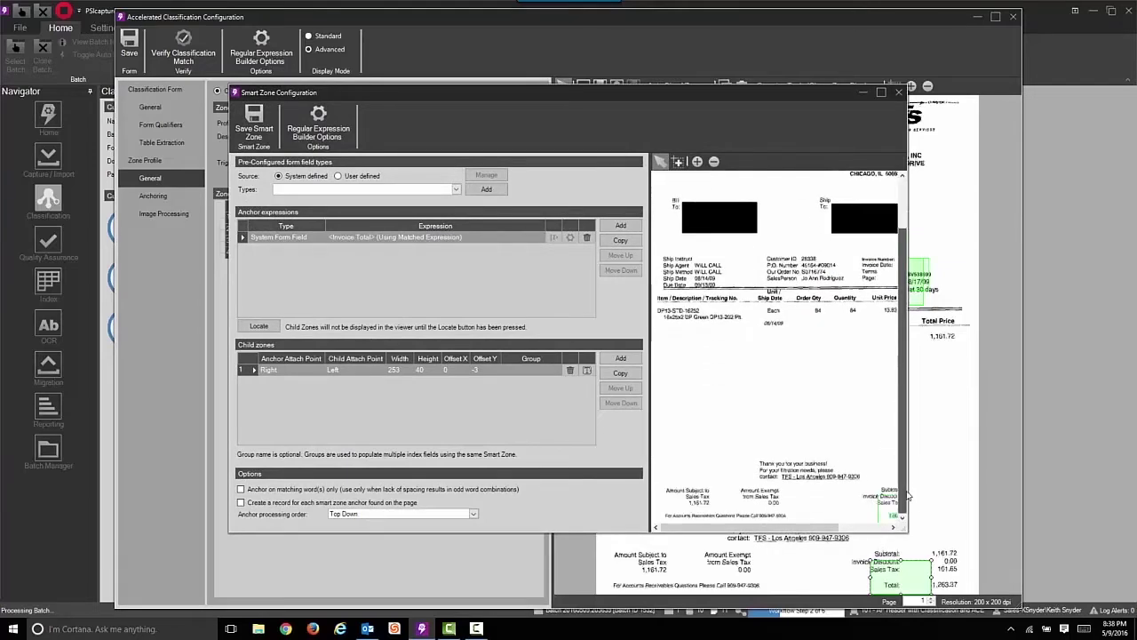
pyautogui.moveTo(821, 529); pyautogui.dragTo(871, 529)
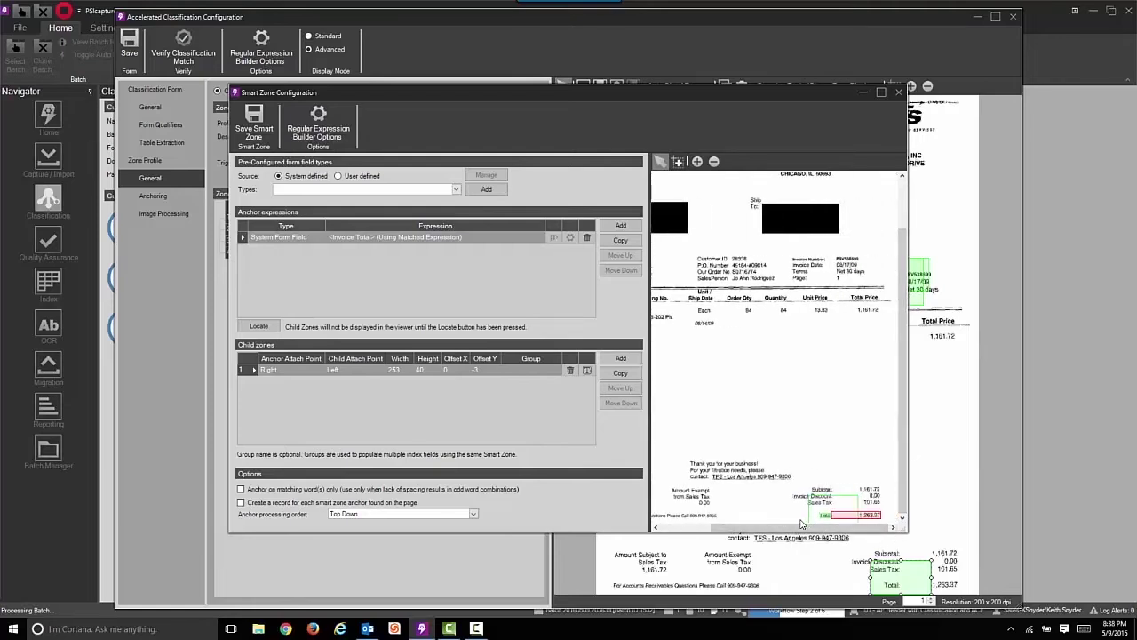
pyautogui.click(898, 91)
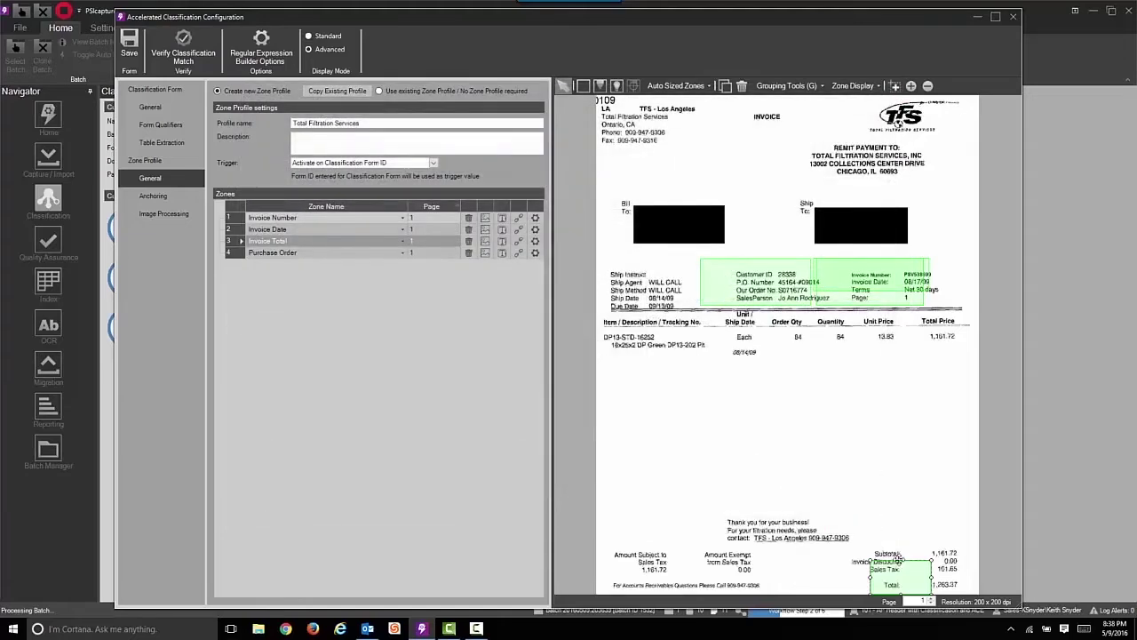
# Resize the green Invoice Total zone around the Total amount and save the Total Filtration Services form
pyautogui.moveTo(901, 559); pyautogui.dragTo(912, 387)
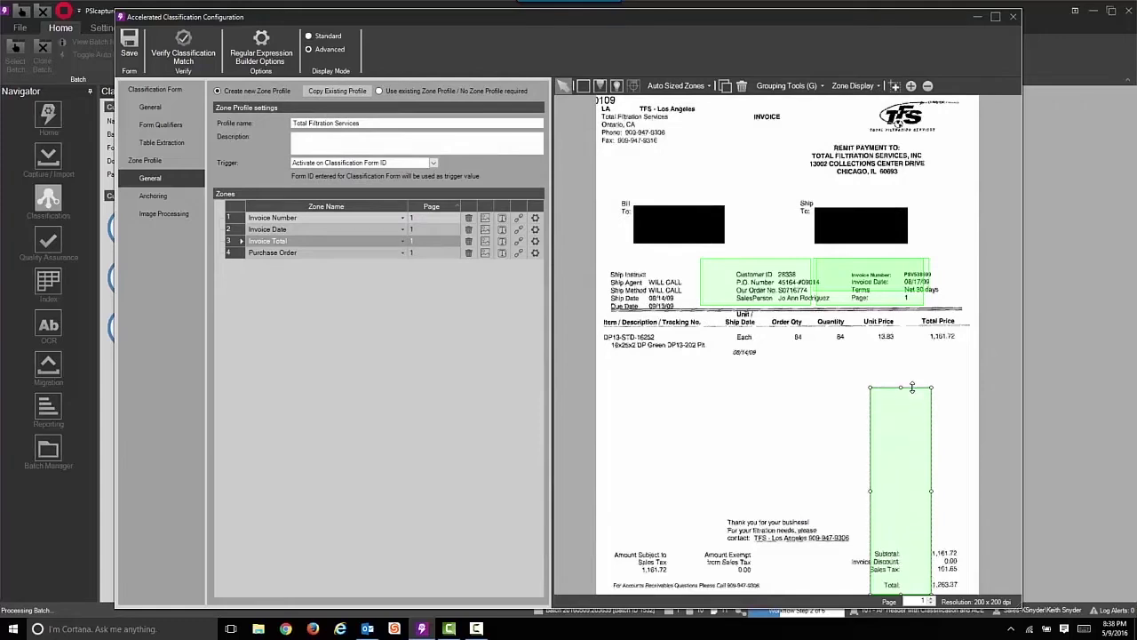
pyautogui.moveTo(931, 388); pyautogui.dragTo(922, 524)
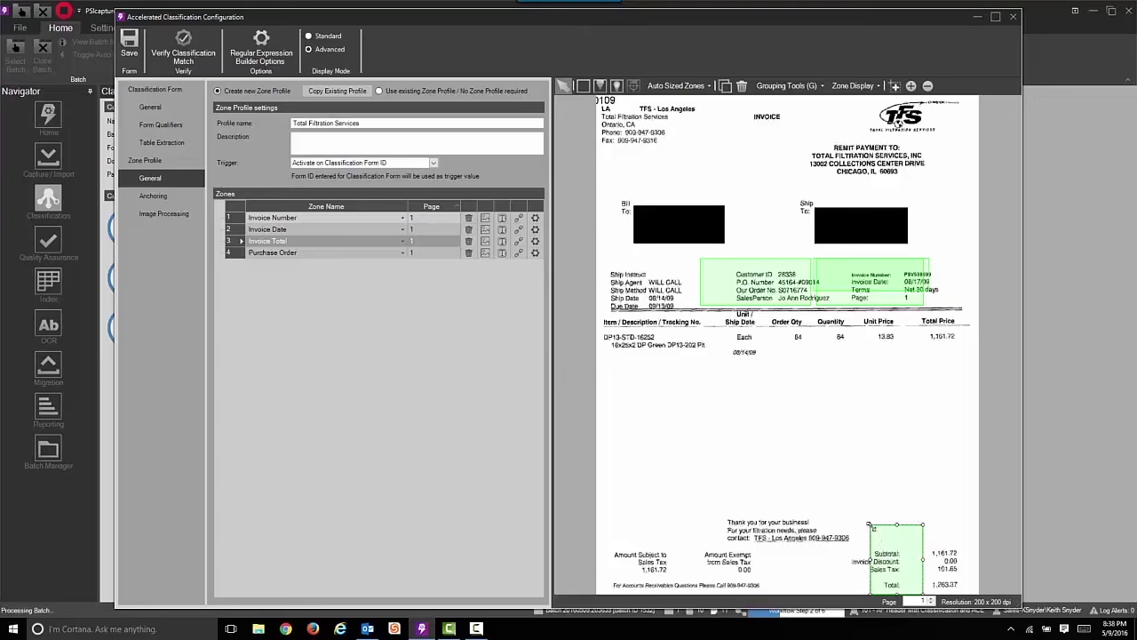
pyautogui.moveTo(869, 524); pyautogui.dragTo(745, 569)
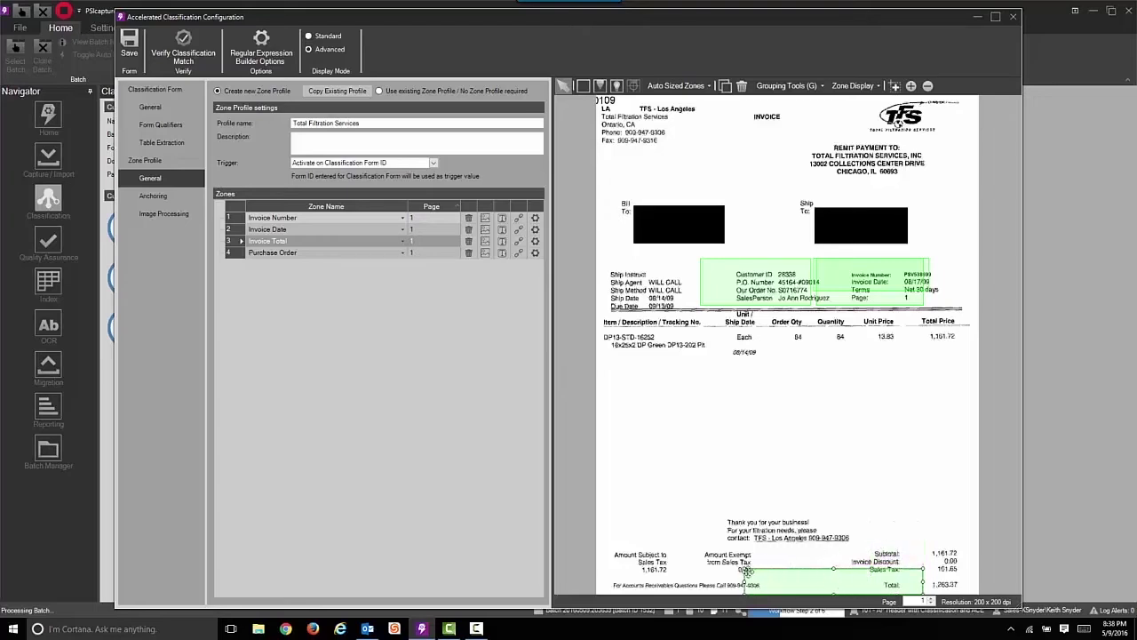
pyautogui.moveTo(743, 567); pyautogui.dragTo(840, 563)
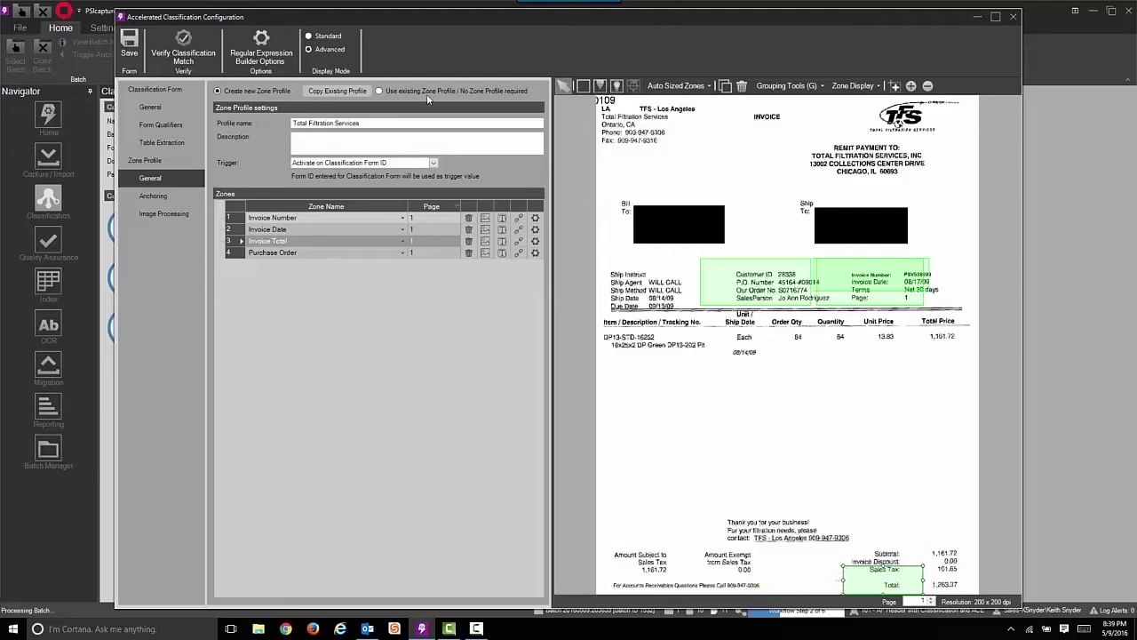
pyautogui.click(130, 46)
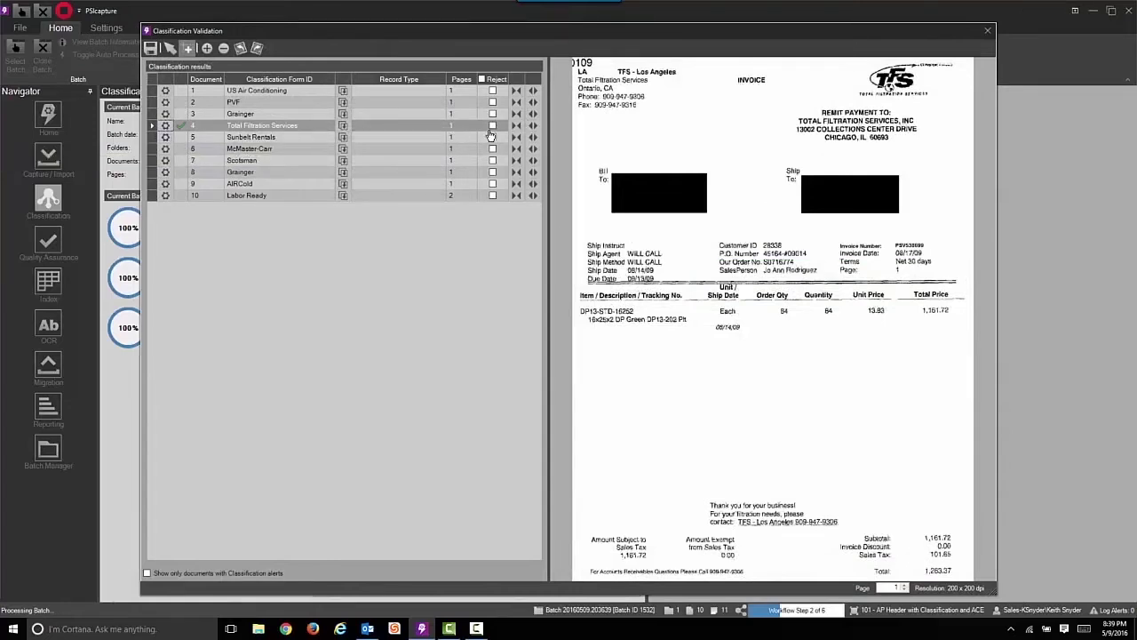
# Leave document 4 unrejected and save the Classification Validation results
pyautogui.click(493, 126)
pyautogui.click(493, 126)
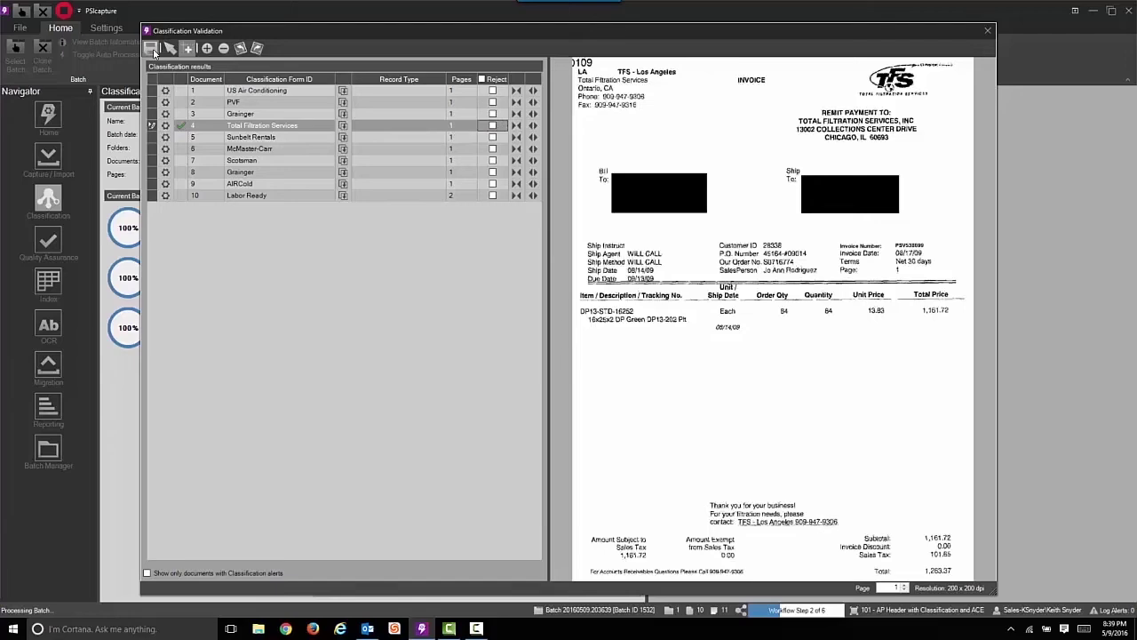
pyautogui.click(152, 51)
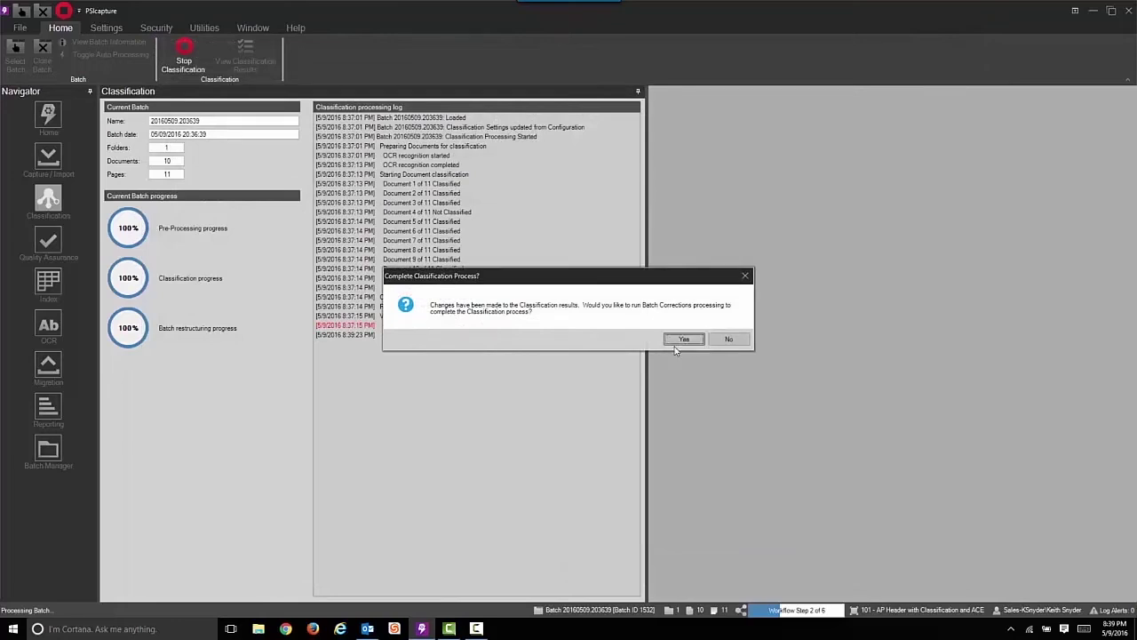
# Confirm running Batch Corrections to complete classification and move into Quality Assurance
pyautogui.click(679, 341)
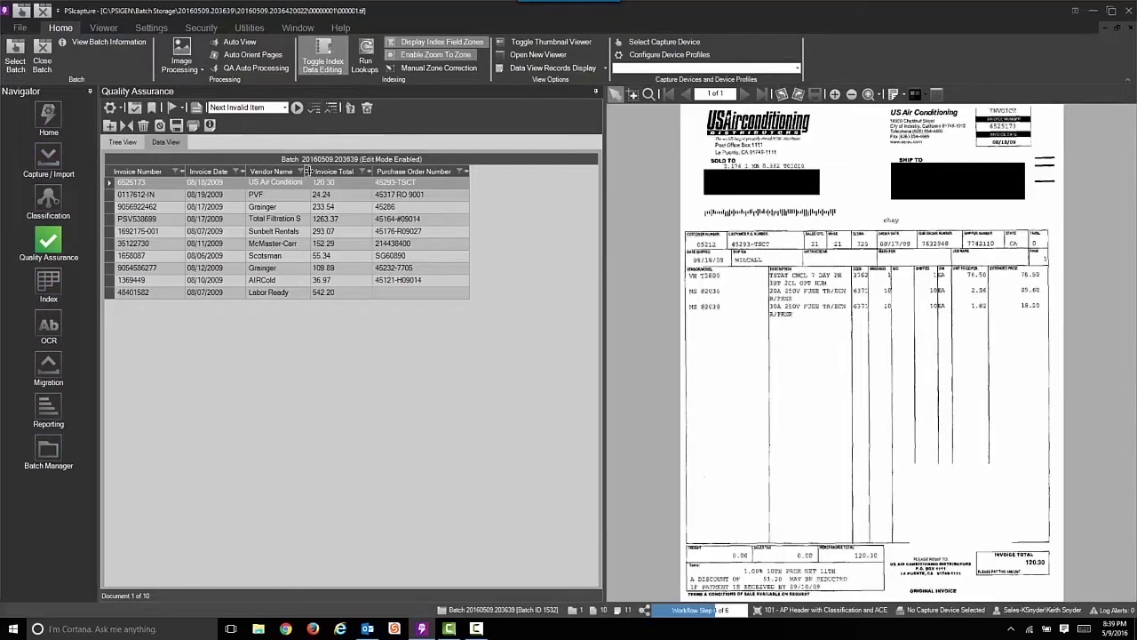
# Widen Vendor Name and verify flagged values for Grainger, McMaster-Carr, Scotsman and AIRCold
pyautogui.moveTo(309, 170); pyautogui.dragTo(345, 169)
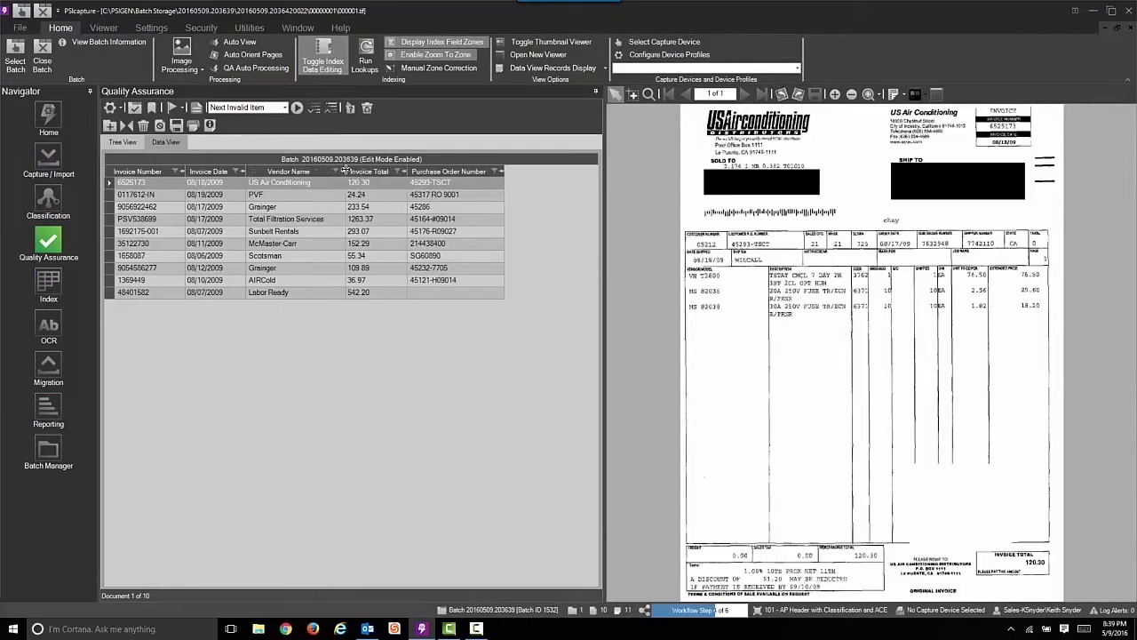
pyautogui.click(383, 210)
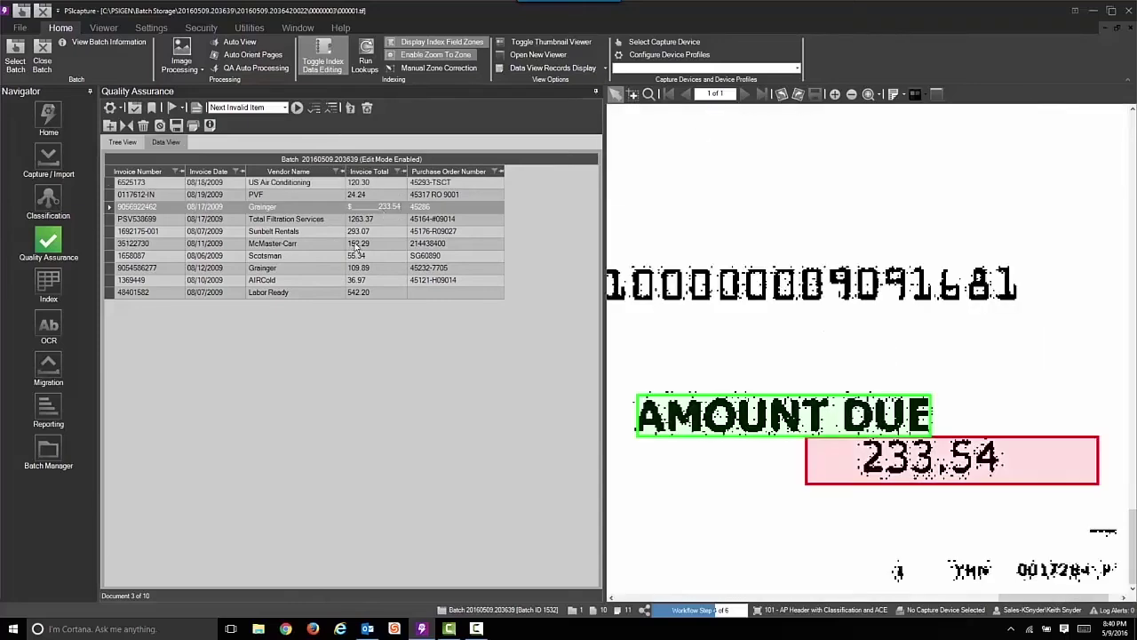
pyautogui.click(354, 245)
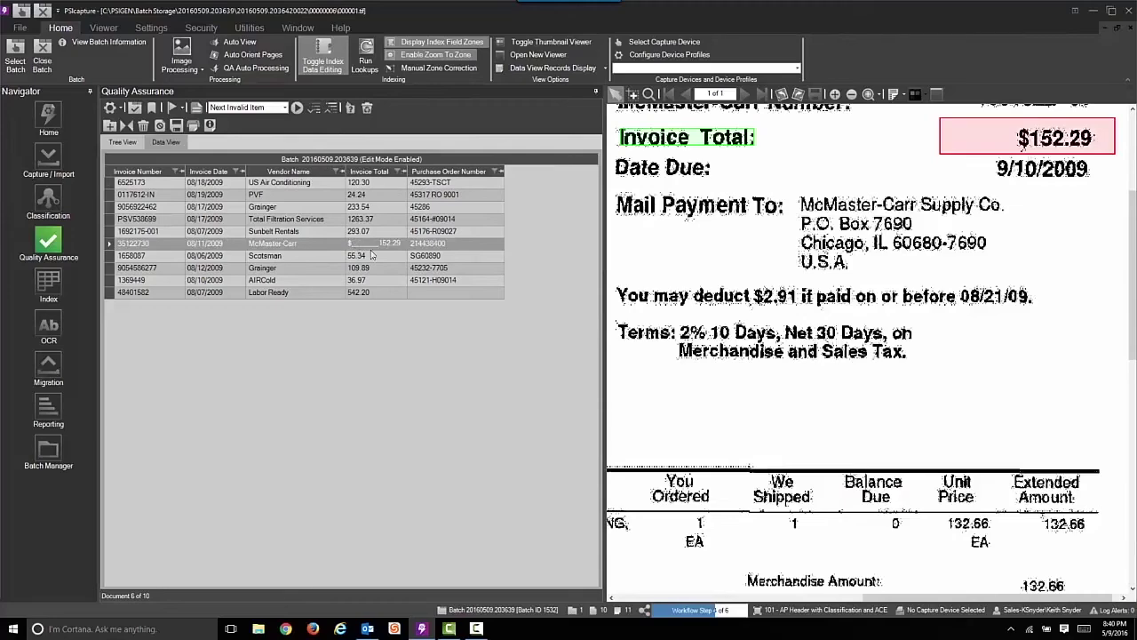
pyautogui.click(428, 257)
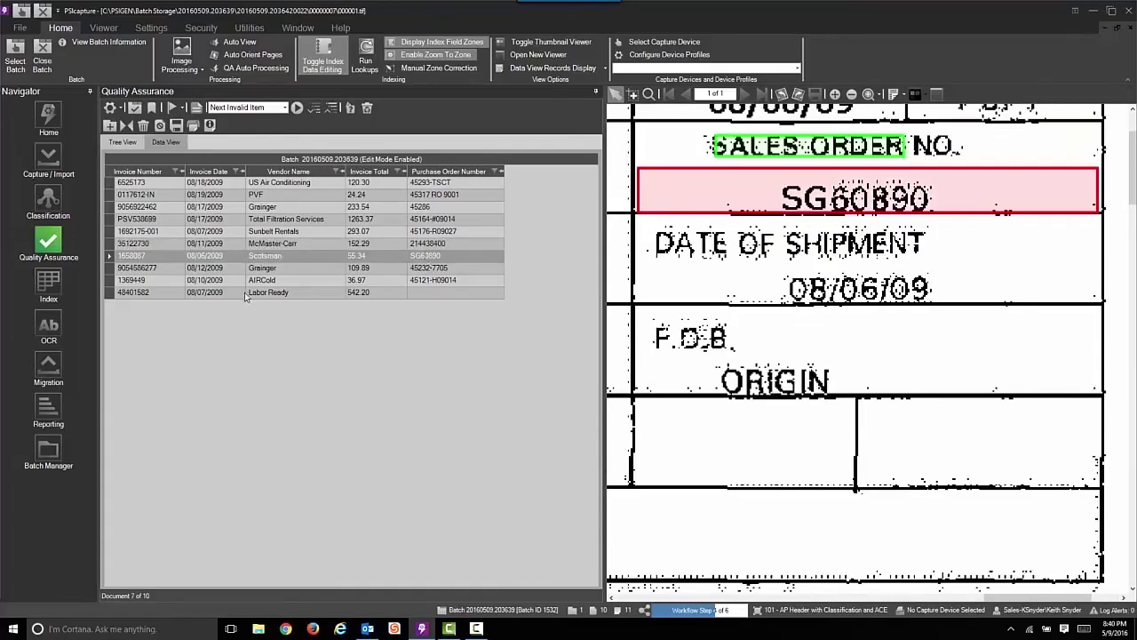
pyautogui.click(224, 282)
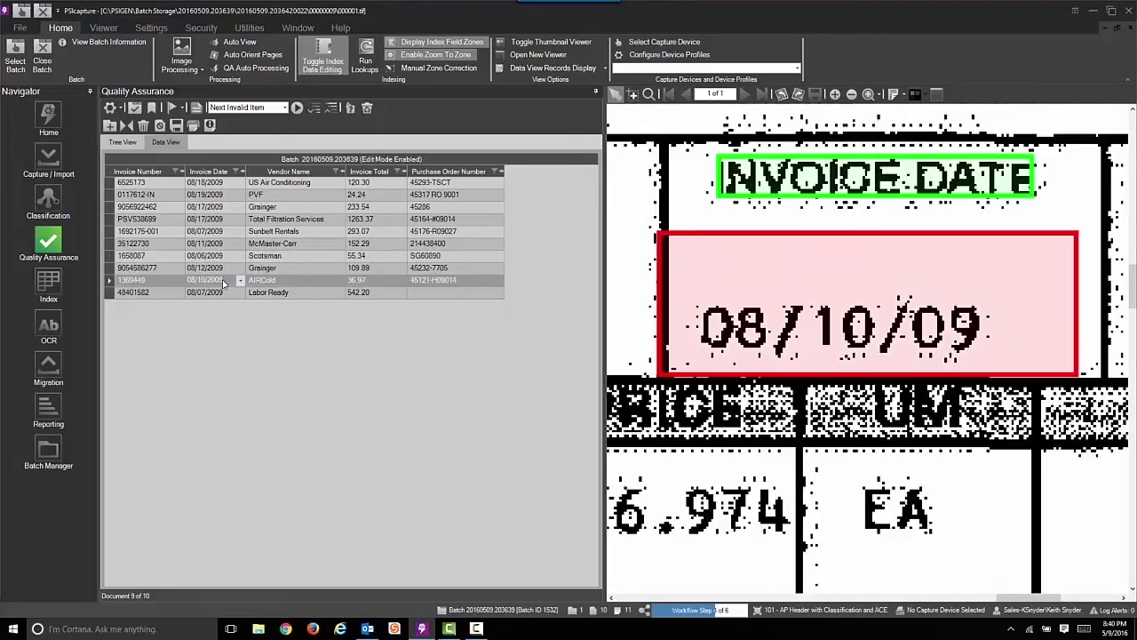
# Enter Labor Ready's missing purchase order number and close the batch onward to OCR
pyautogui.click(428, 298)
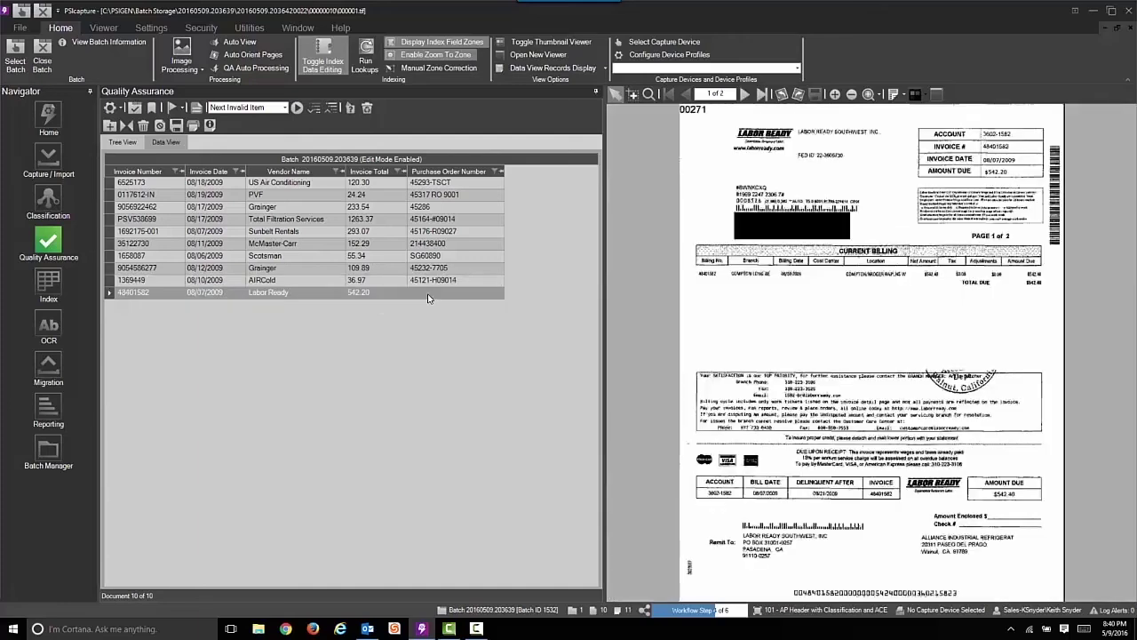
pyautogui.write('78365594937')
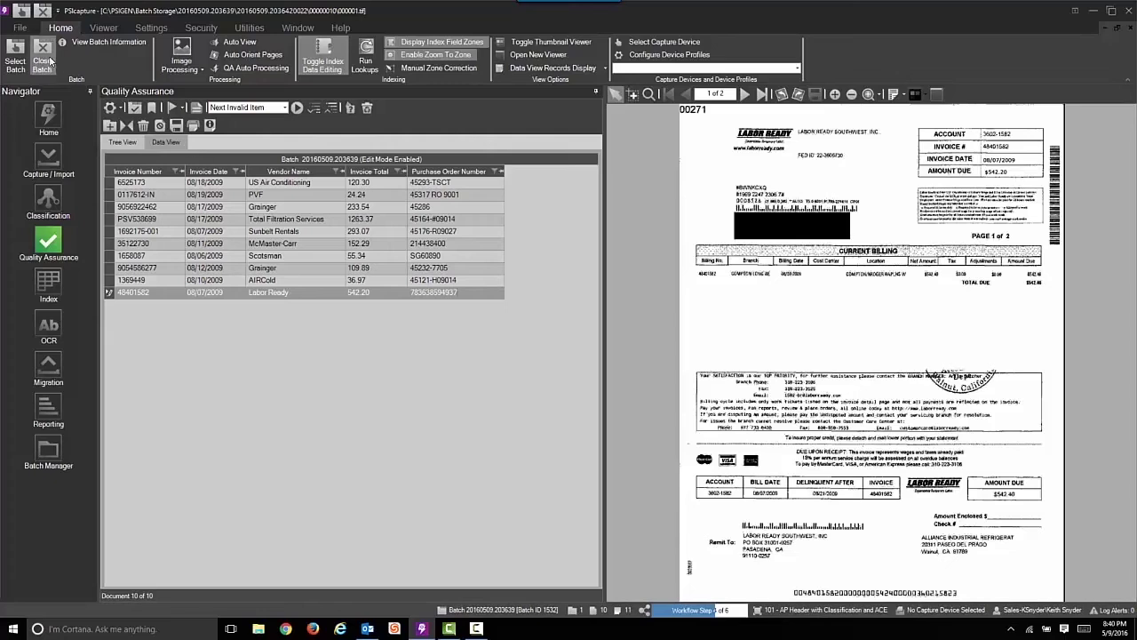
pyautogui.click(50, 60)
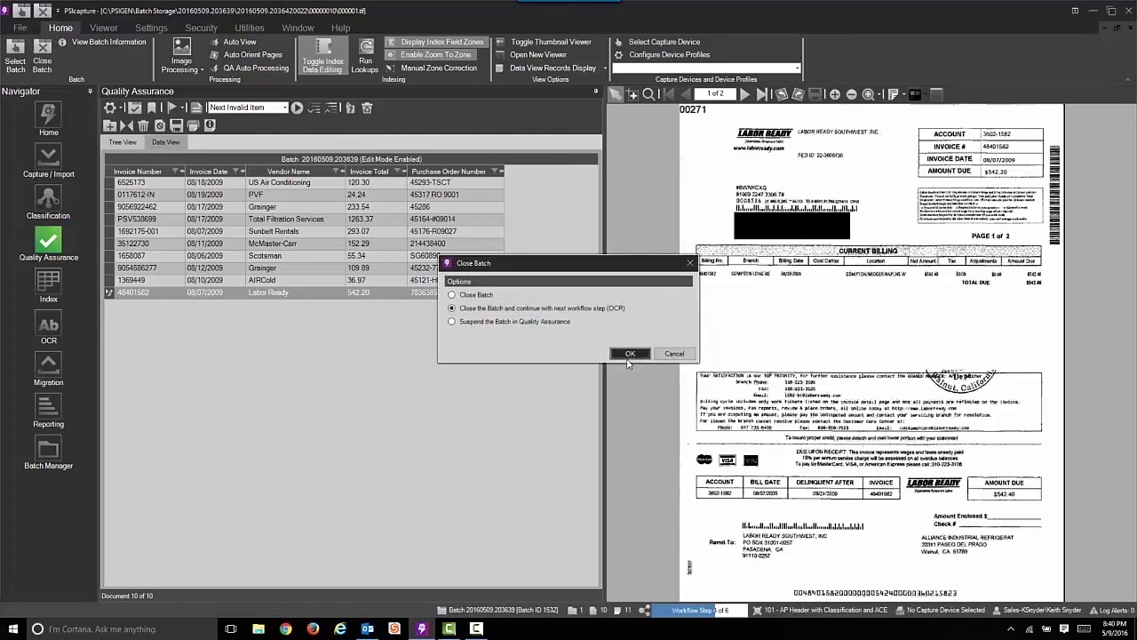
pyautogui.click(630, 353)
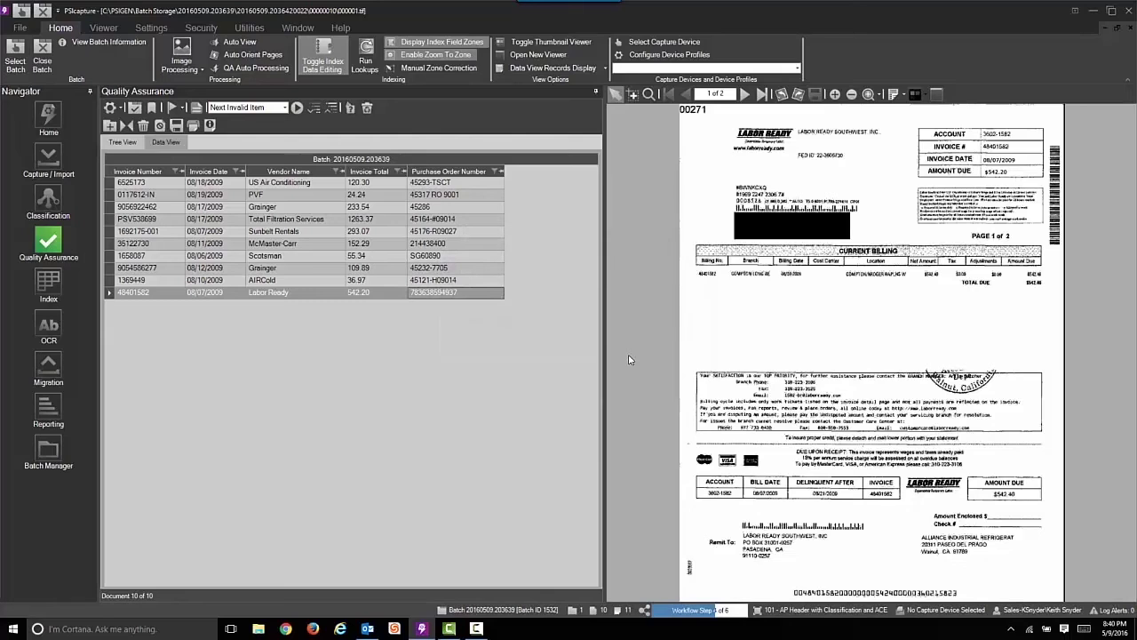